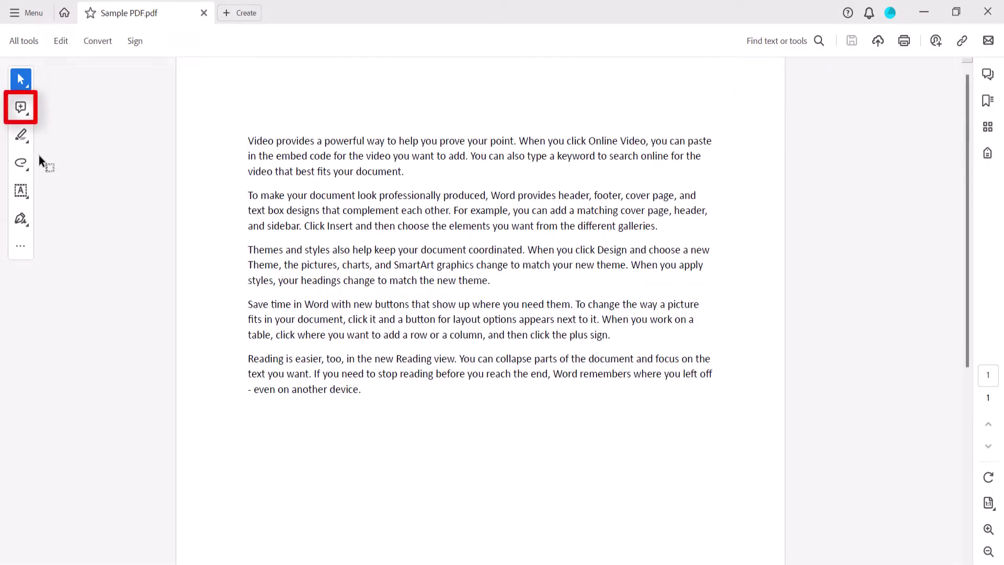
Step: Post a sticky note reading 'This is a sample comment.' after the first paragraph's second line
click(20, 111)
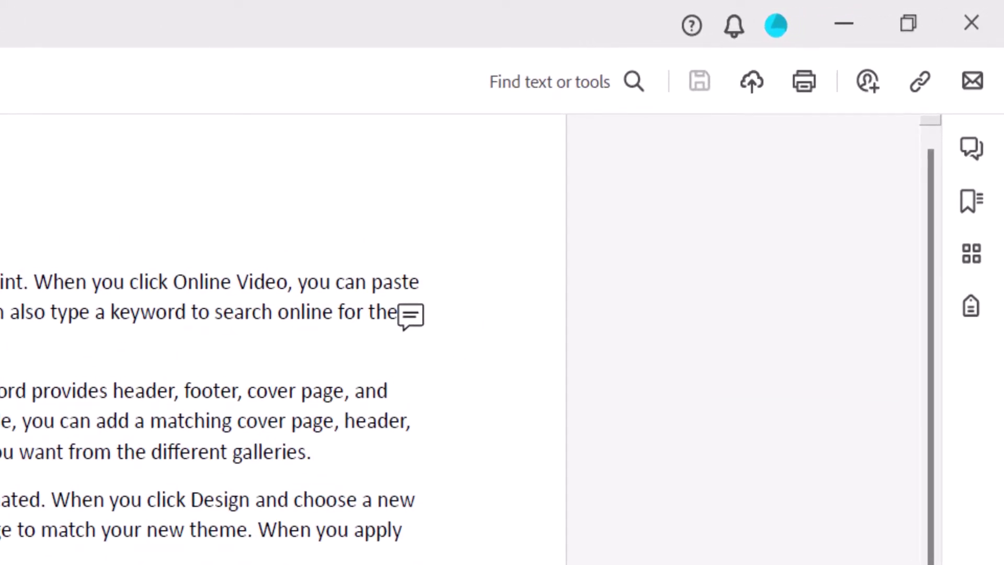
click(410, 316)
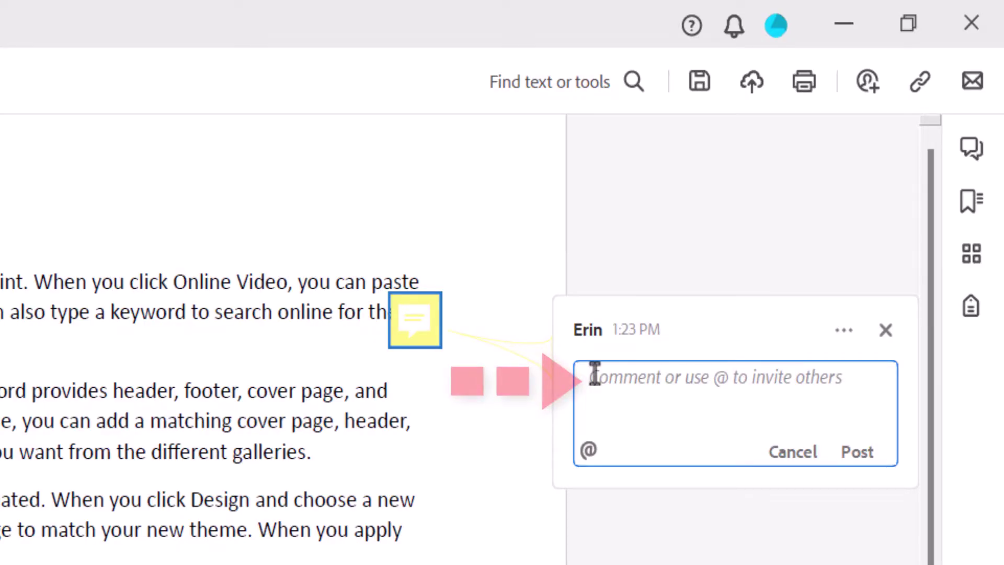
text(This is a sample comment.)
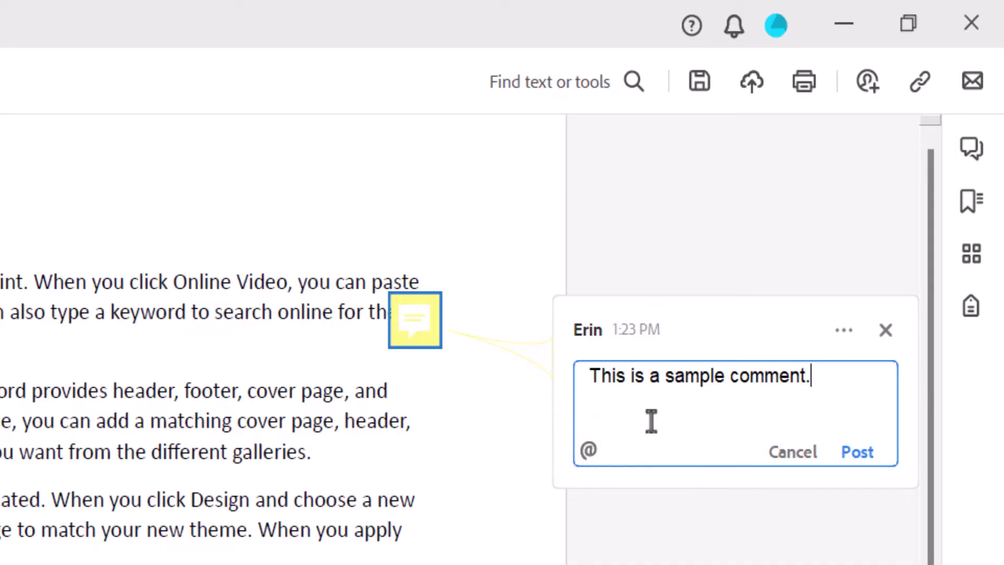
click(862, 451)
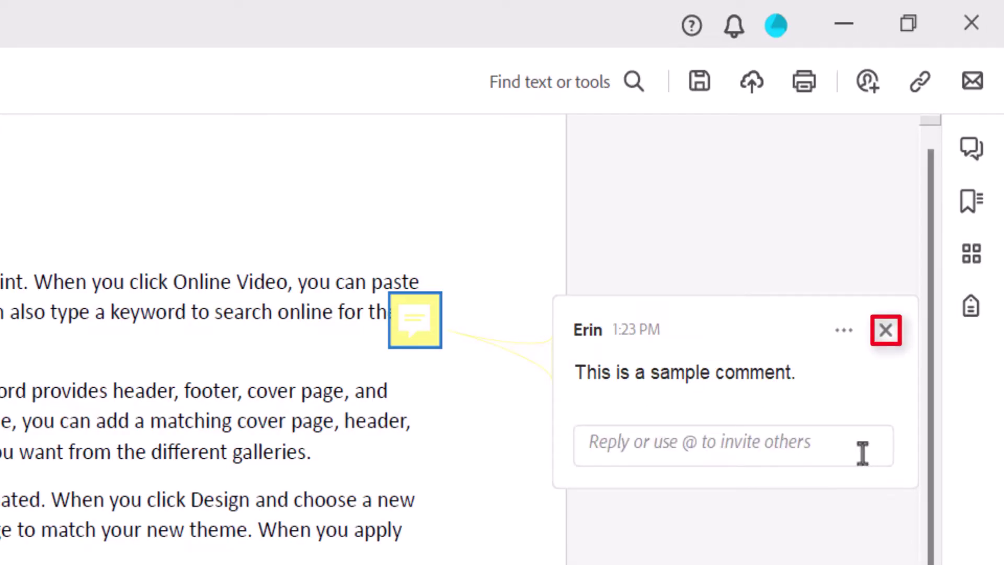
Step: Close and reopen the sample comment, then draft a one-line reply naming its author
click(884, 331)
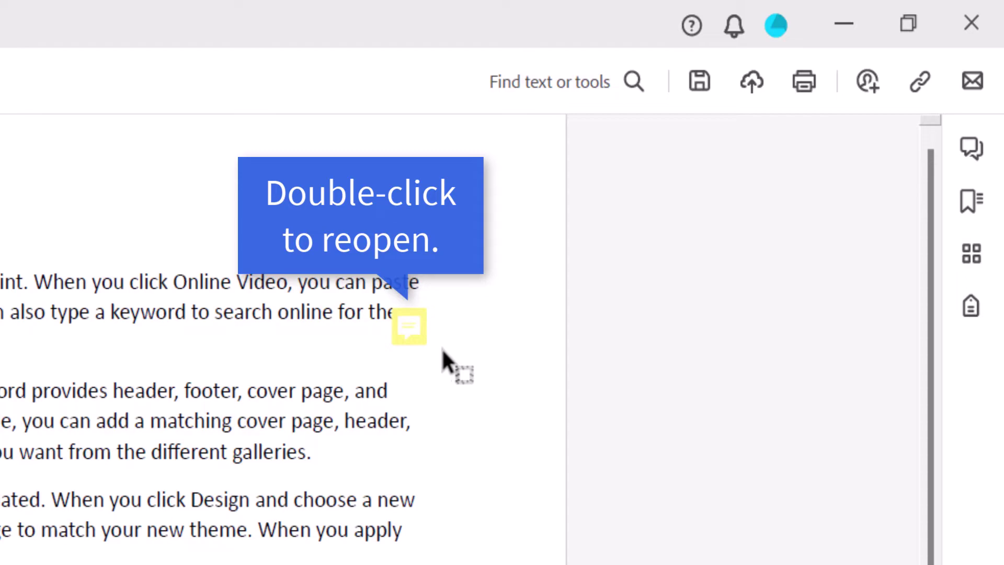
double_click(403, 329)
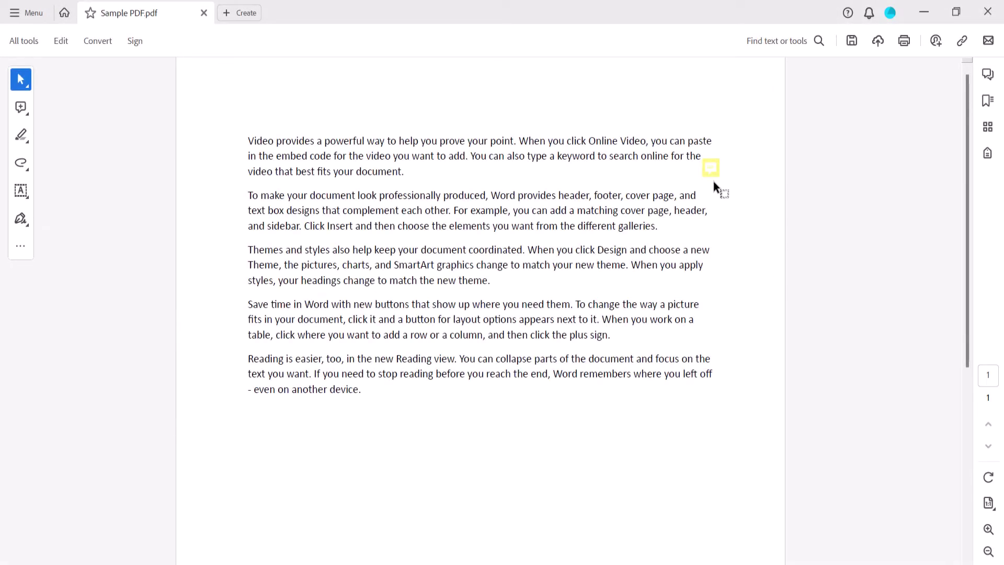
double_click(713, 171)
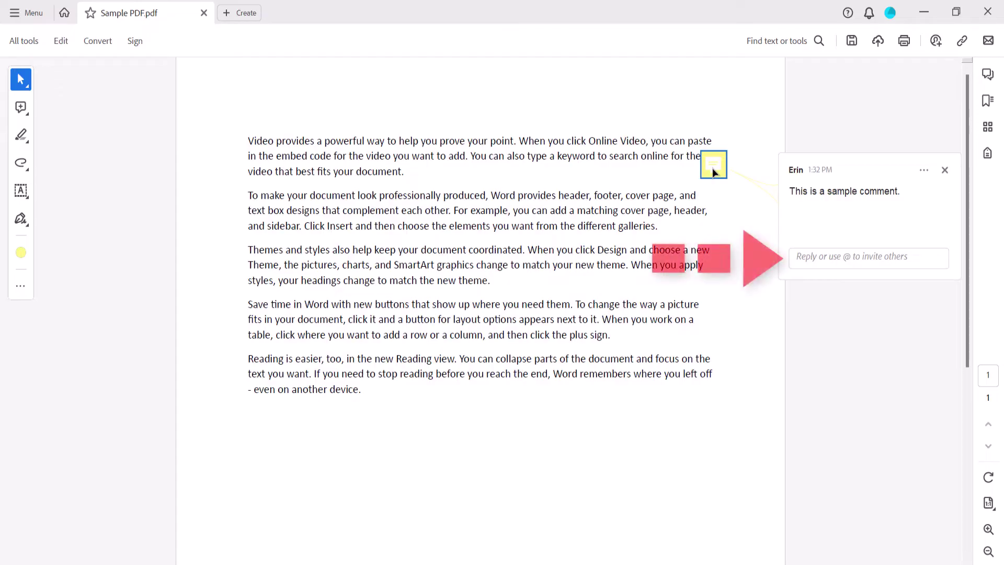
click(835, 259)
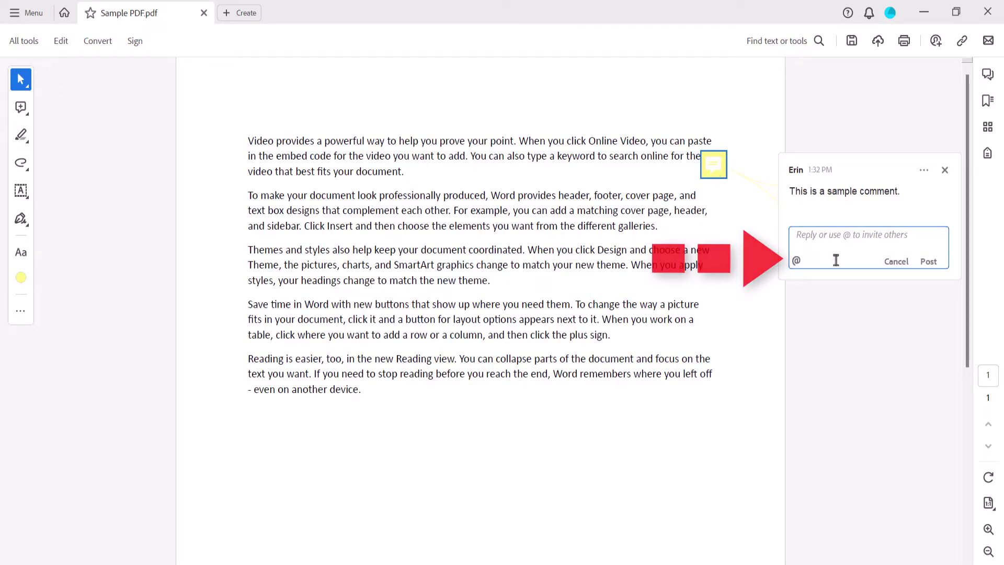
text(This is a reply from Bob.)
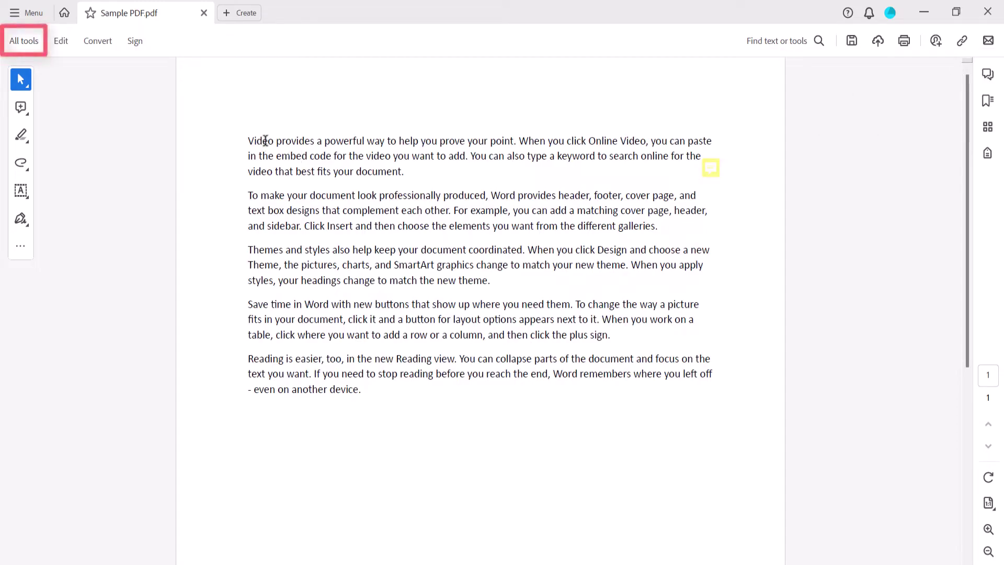
Step: Open Add comments from All tools to show the Comments pane with the sample comment
click(30, 43)
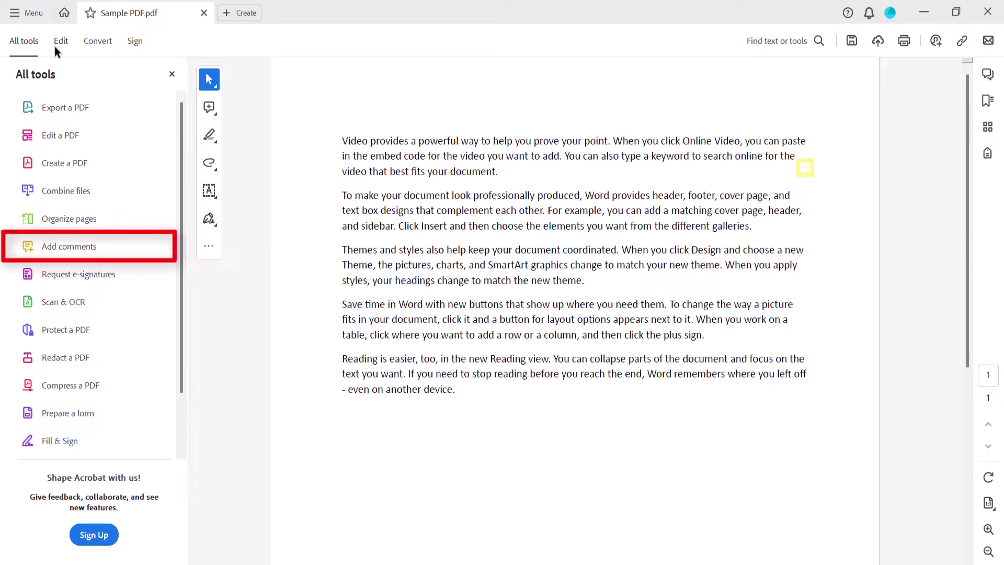
click(84, 246)
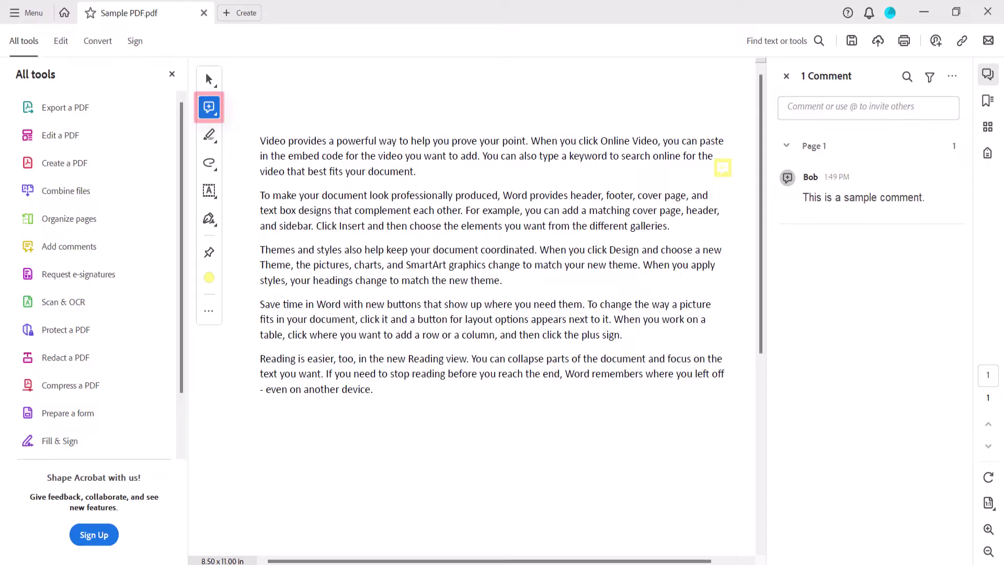
mouse_move(215, 108)
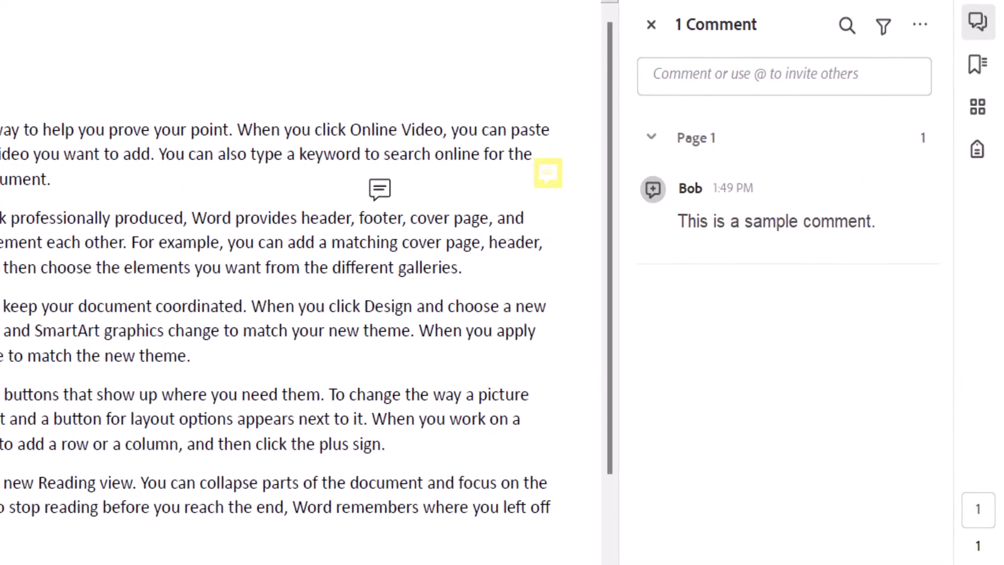
Step: Post a second sticky note reading 'This is another sample comment.' after the second paragraph
click(483, 282)
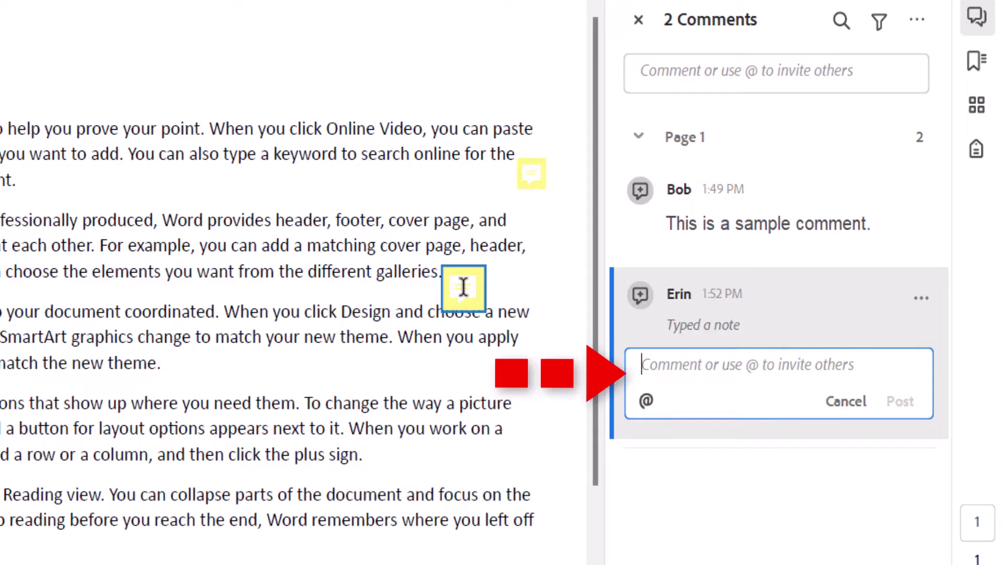
text(This is another sample comment.)
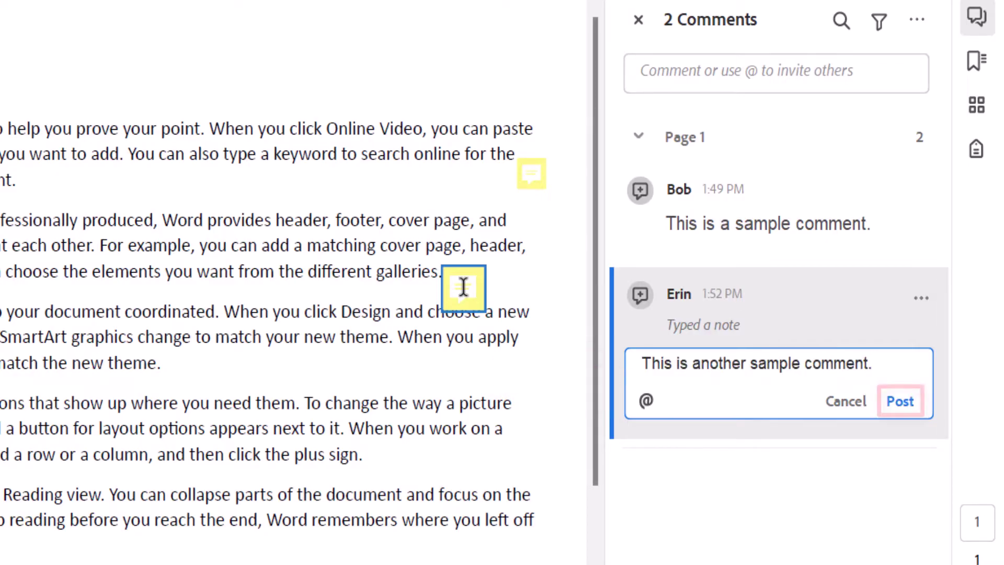
click(900, 402)
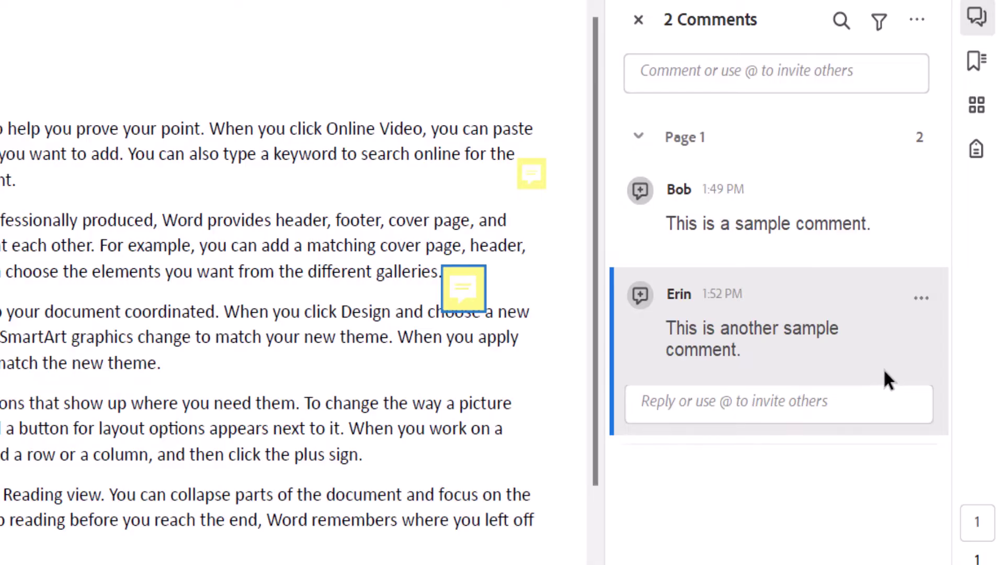
Step: Reply 'This is a reply.' to the first sample comment in the Comments pane
click(847, 224)
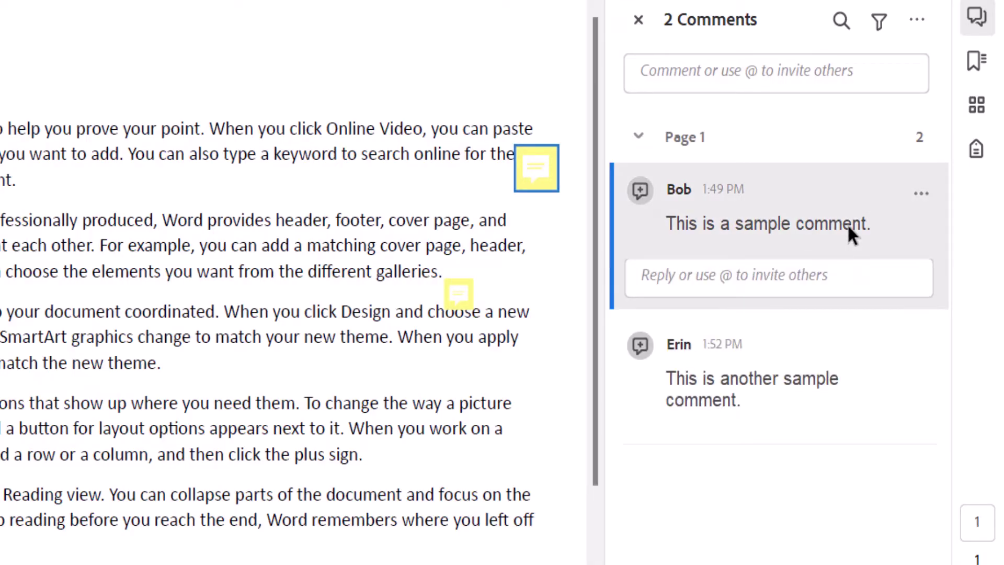
click(828, 273)
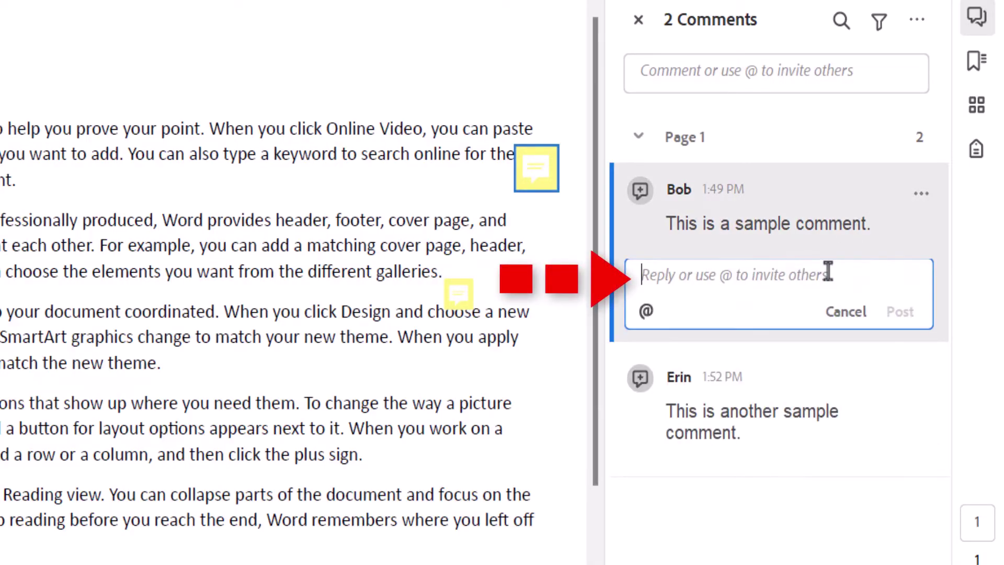
text(This is a reply.)
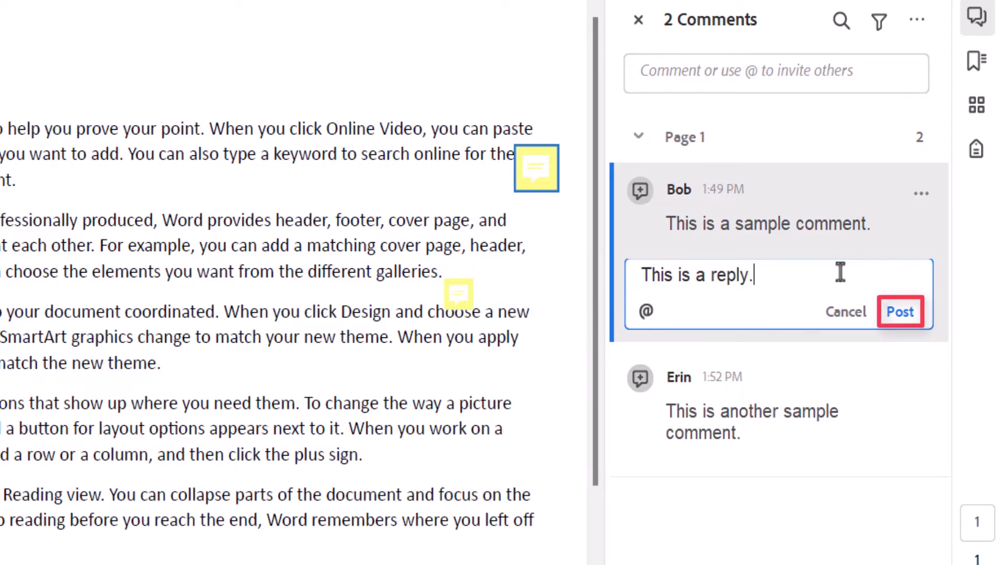
click(901, 310)
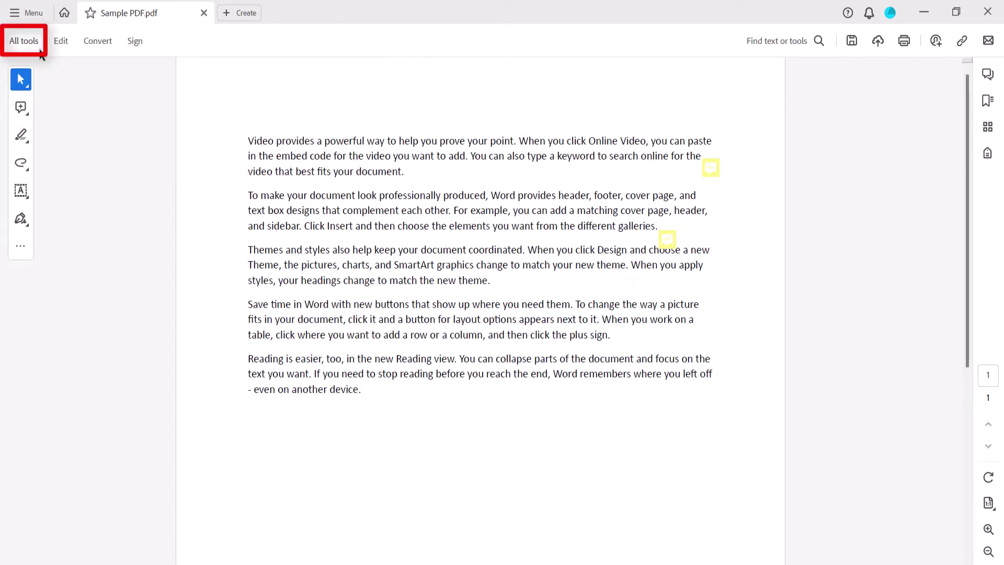
Step: Sort the Comments pane list by Author using the pane's options menu
click(20, 38)
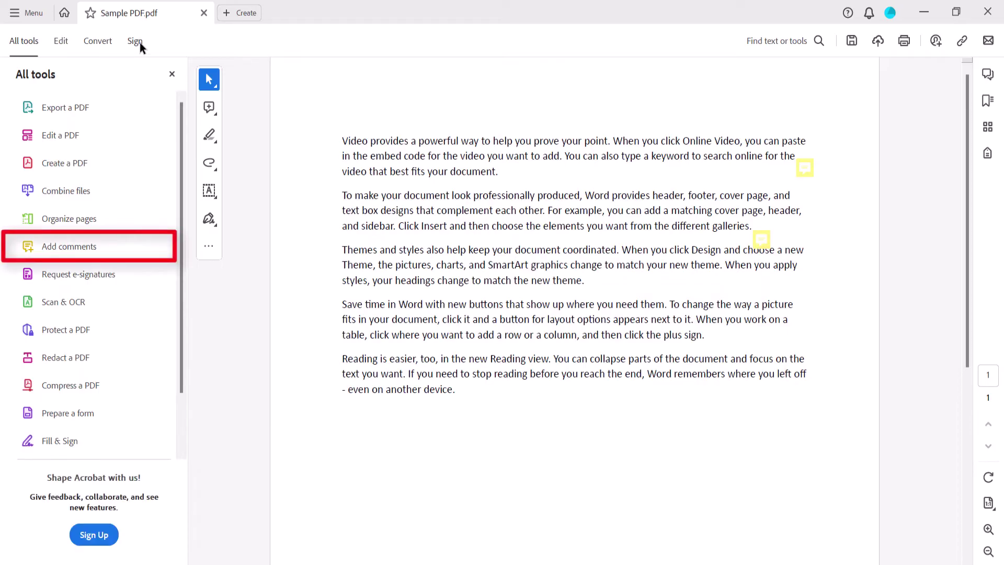
click(84, 250)
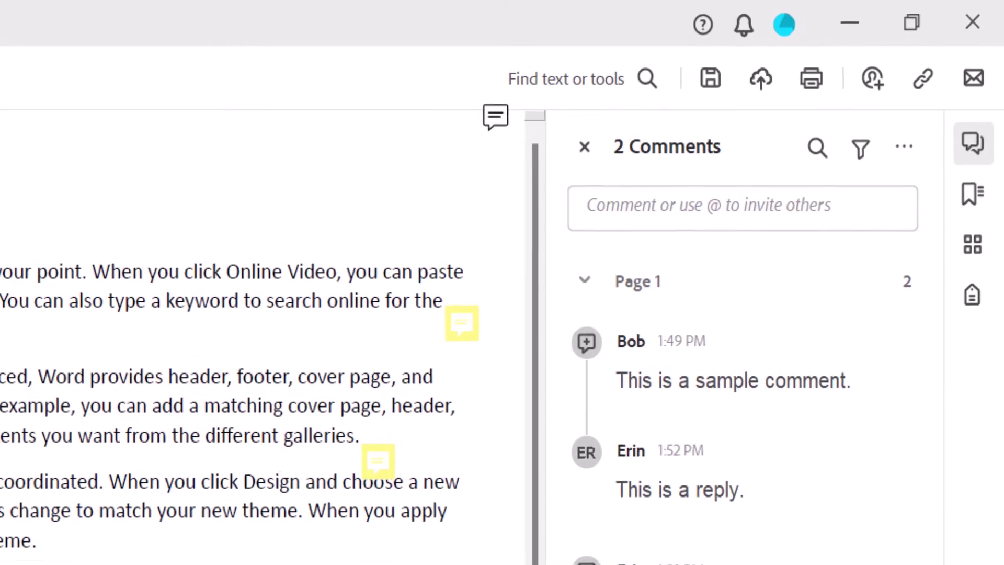
click(900, 156)
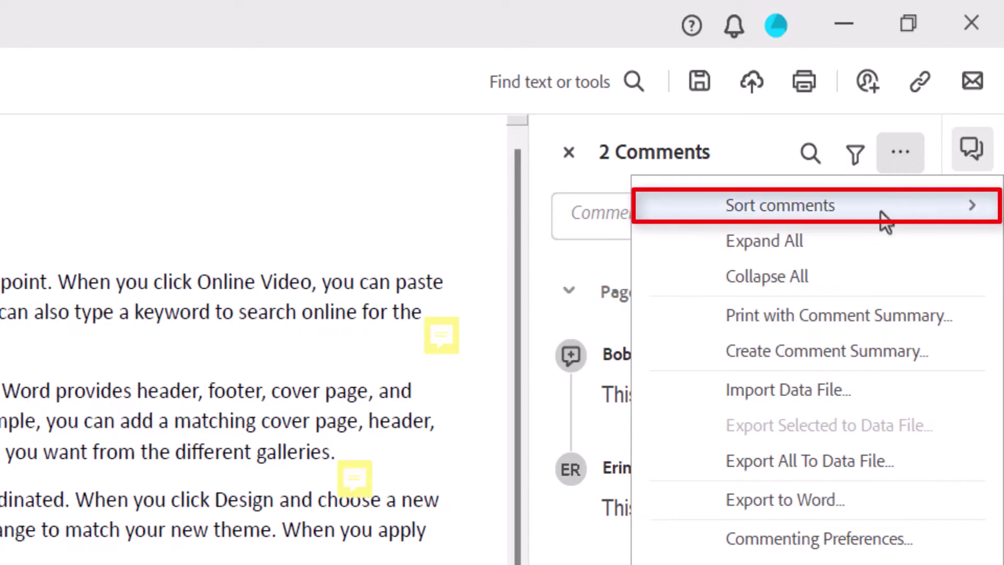
mouse_move(880, 211)
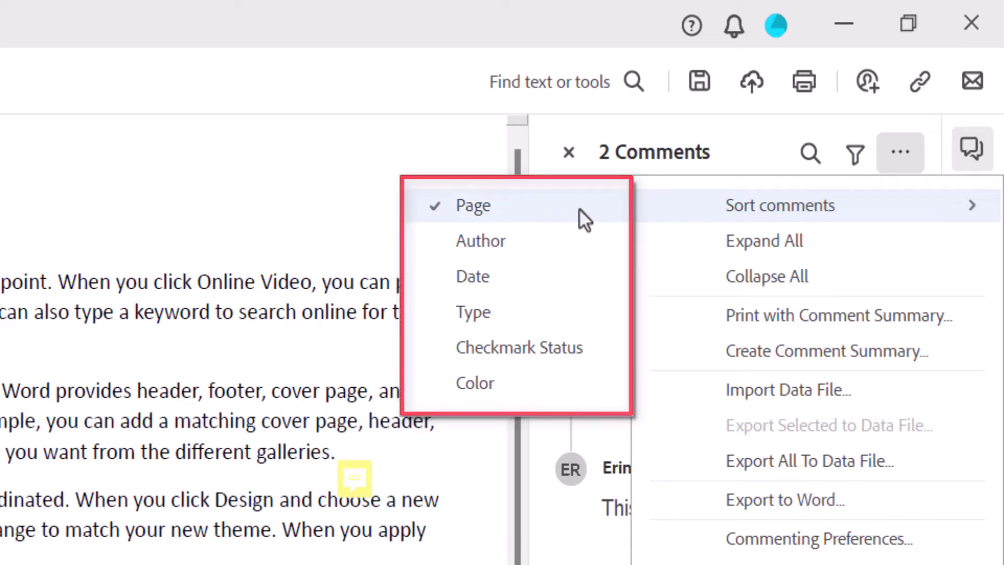
click(487, 248)
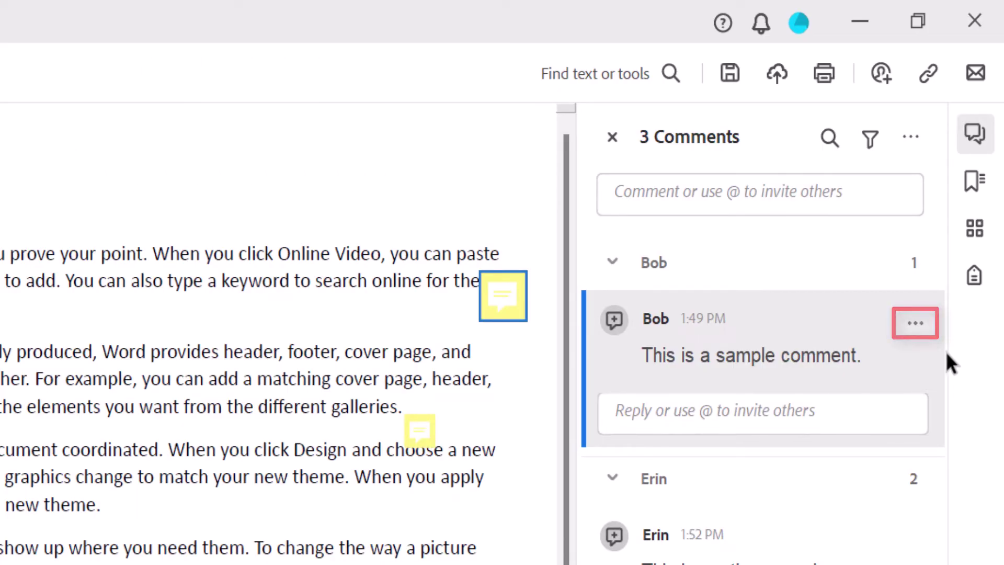
Step: Delete the first sample comment from the list and the sticky note near the galleries paragraph
click(915, 324)
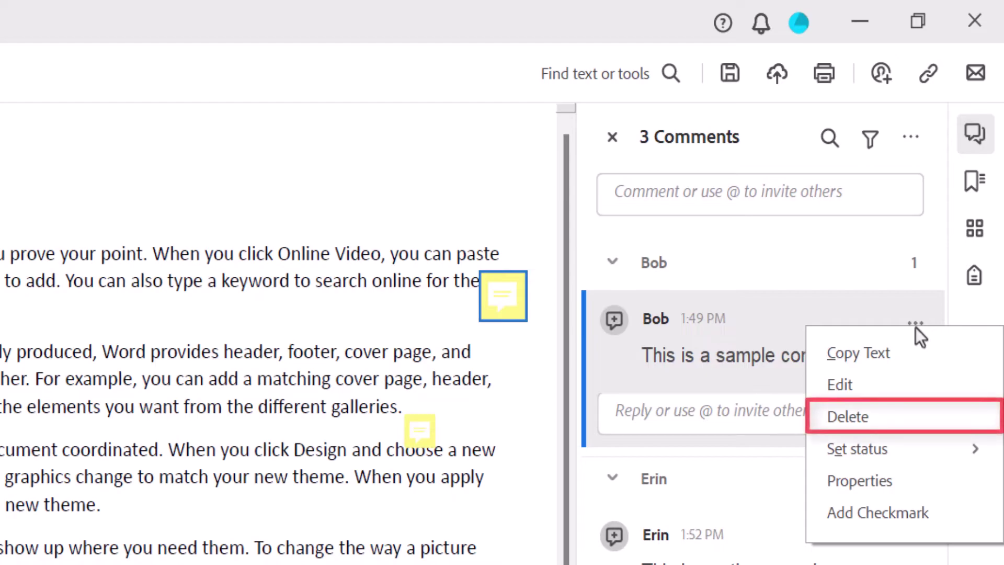
click(872, 415)
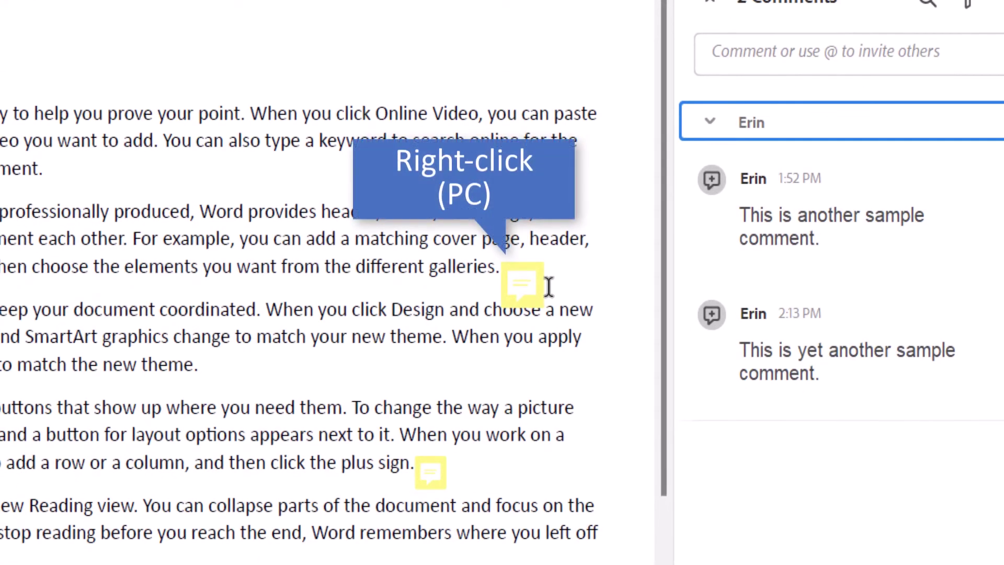
right_click(534, 288)
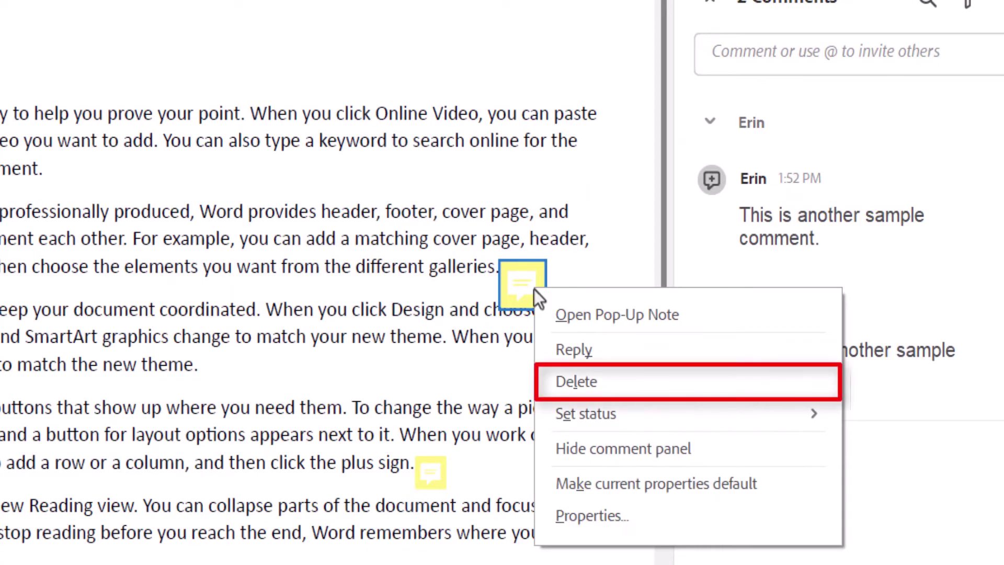
click(567, 378)
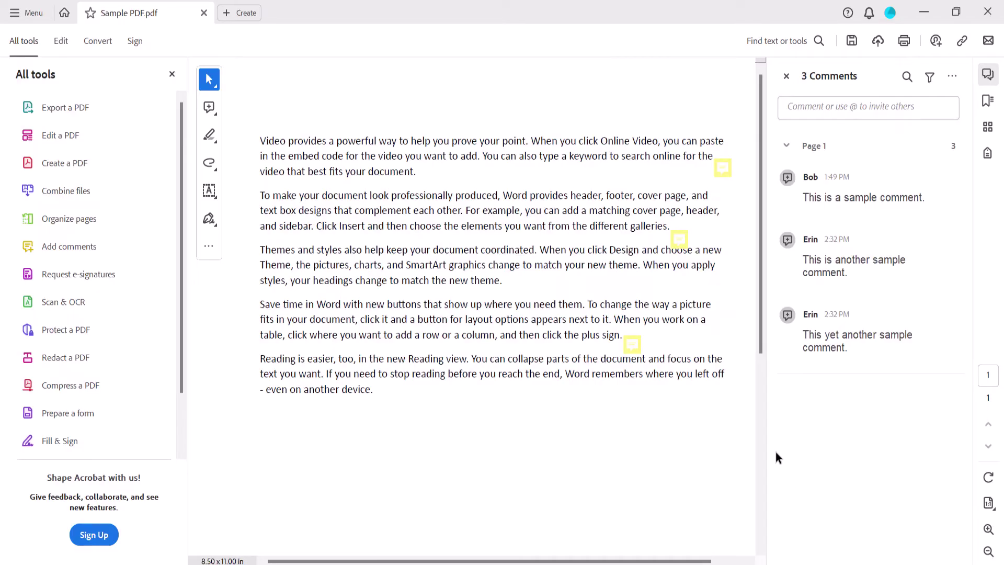
Step: Shift-select all three comments in the Comments pane and delete them together
click(811, 186)
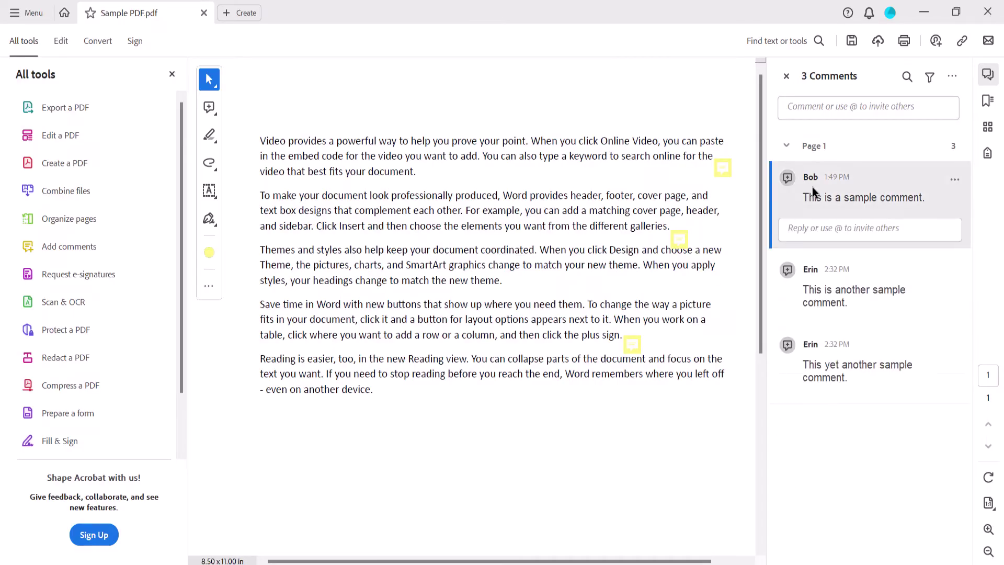
key(shift)
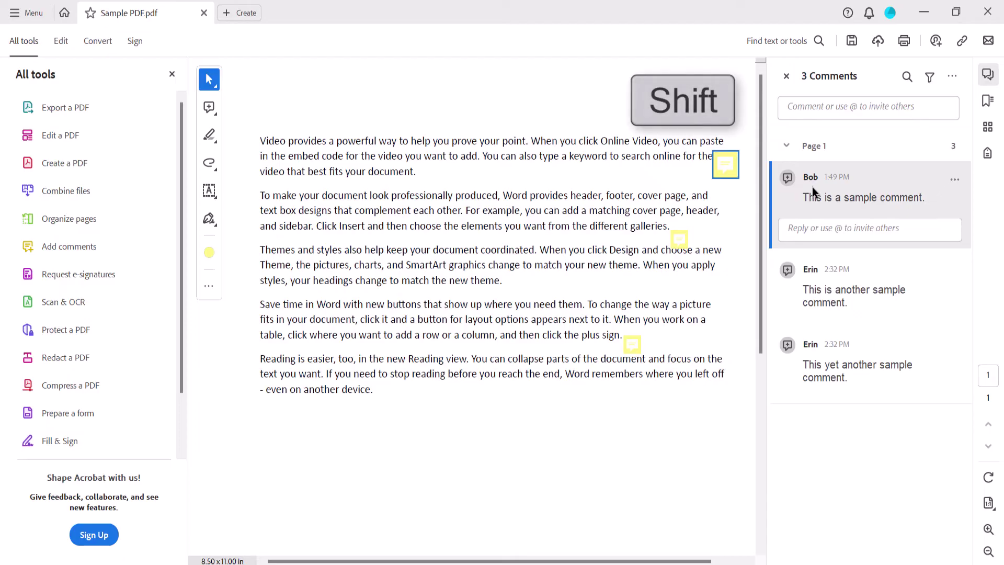
shift+click(854, 376)
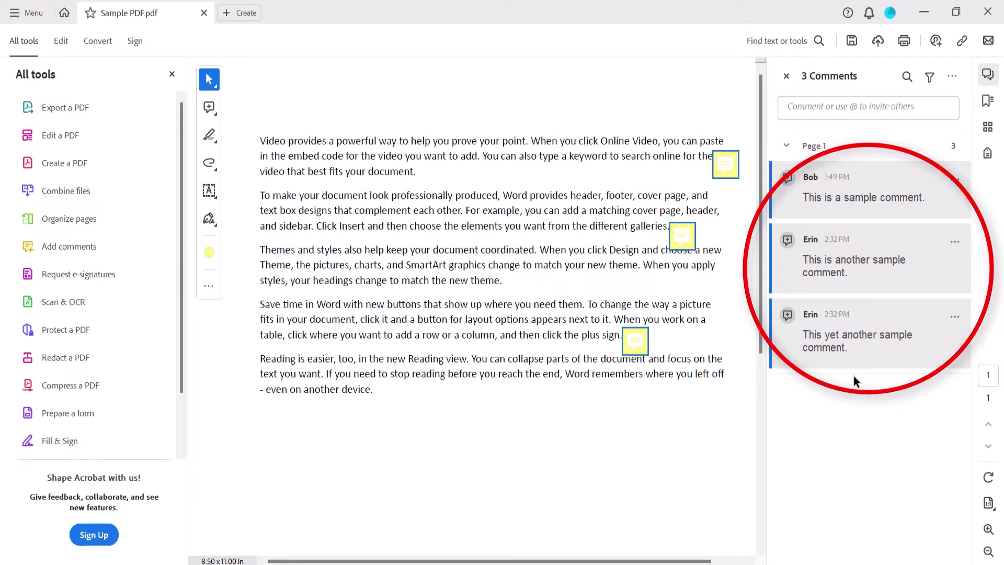
key(Delete)
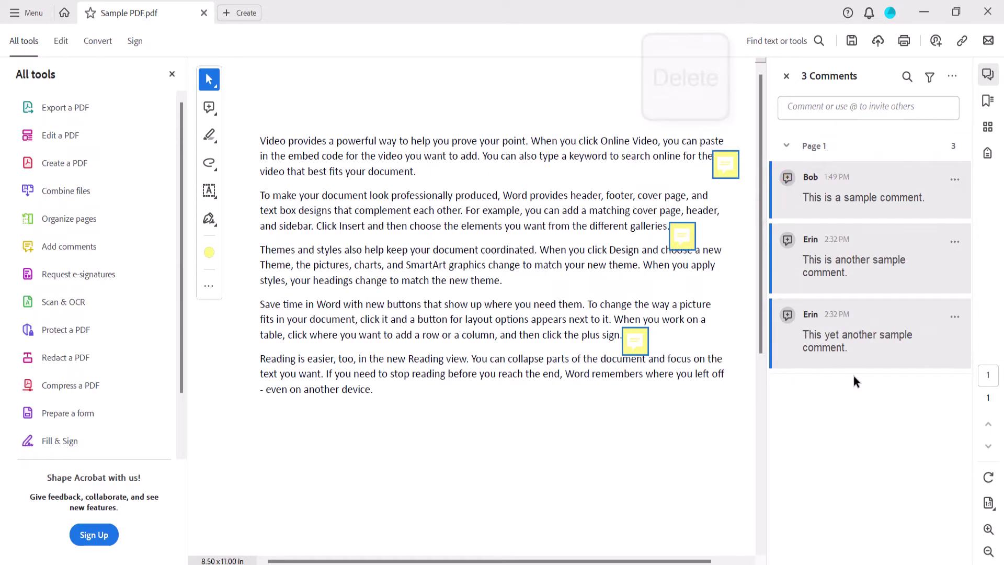